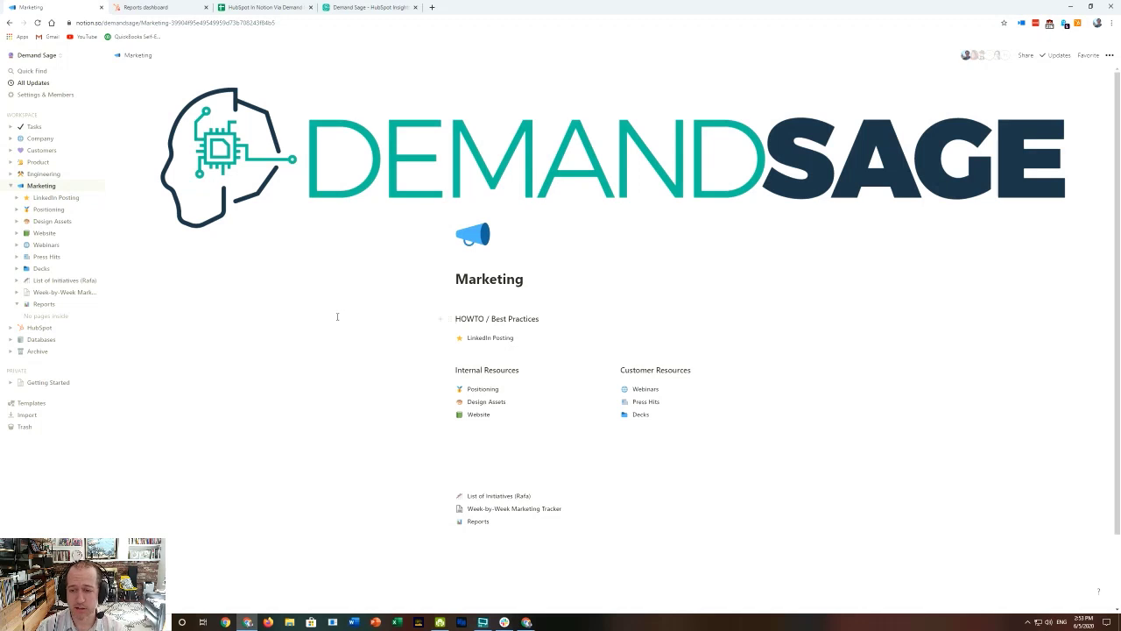
# Switch to the HubSpot Marketing Dashboard showing Total Installed Companies by Week.
pyautogui.click(165, 7)
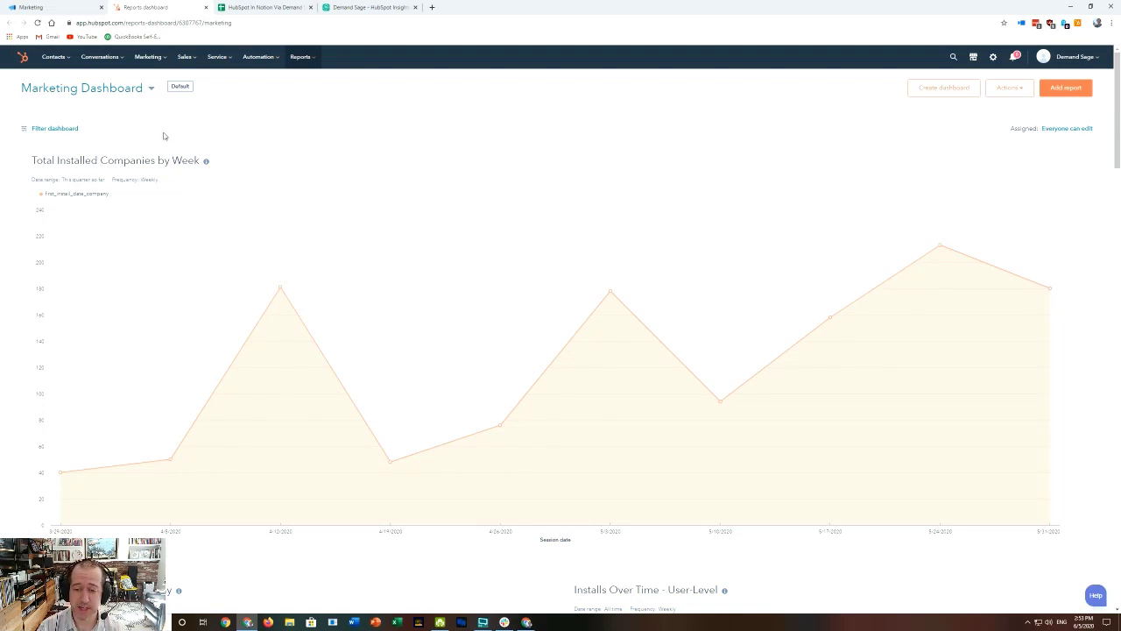
# Go back to the Notion Marketing page tab.
pyautogui.click(41, 9)
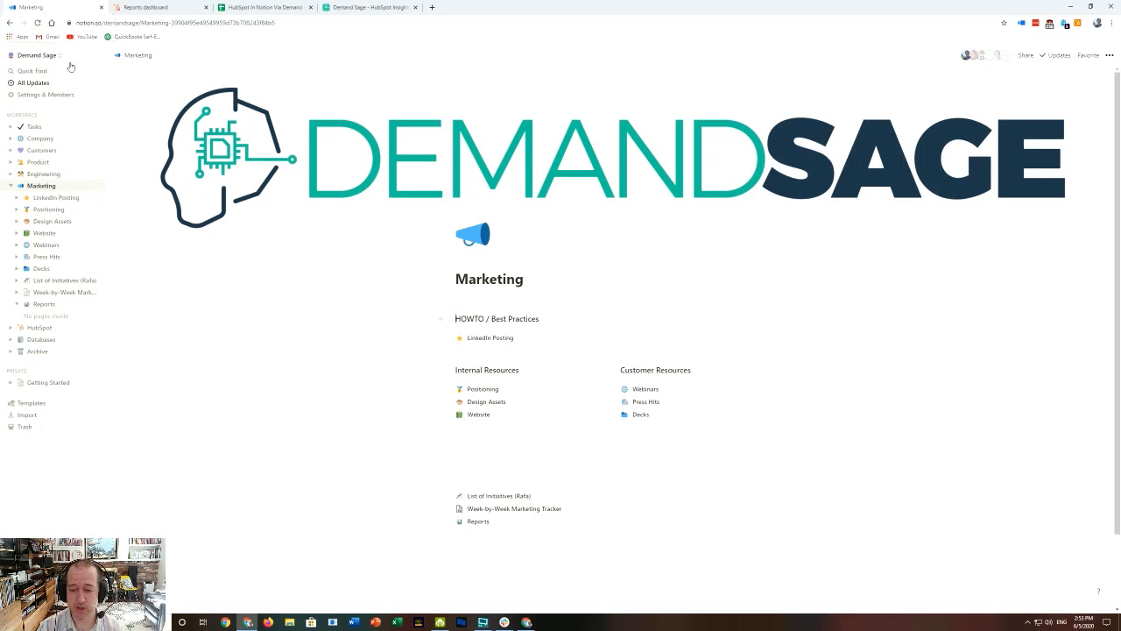
# Switch to the 'HubSpot In Notion Via Demand Sage' Google Sheet tab.
pyautogui.click(275, 9)
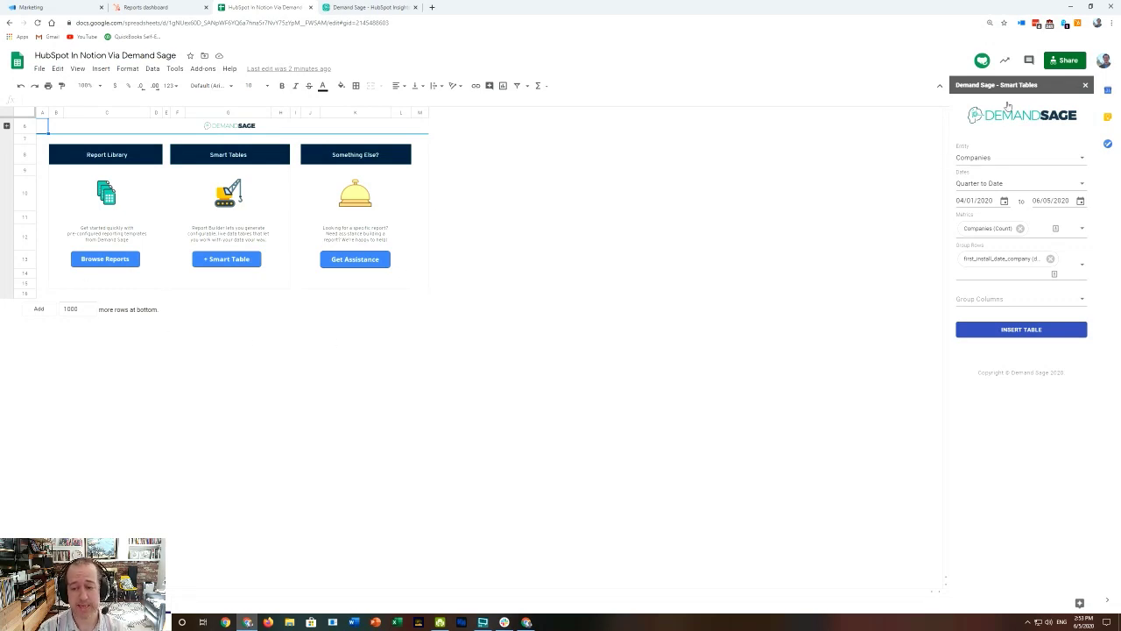
# Close the Smart Tables sidebar, move to the blank sheet, and open the Demand Sage add-on menu.
pyautogui.click(1086, 85)
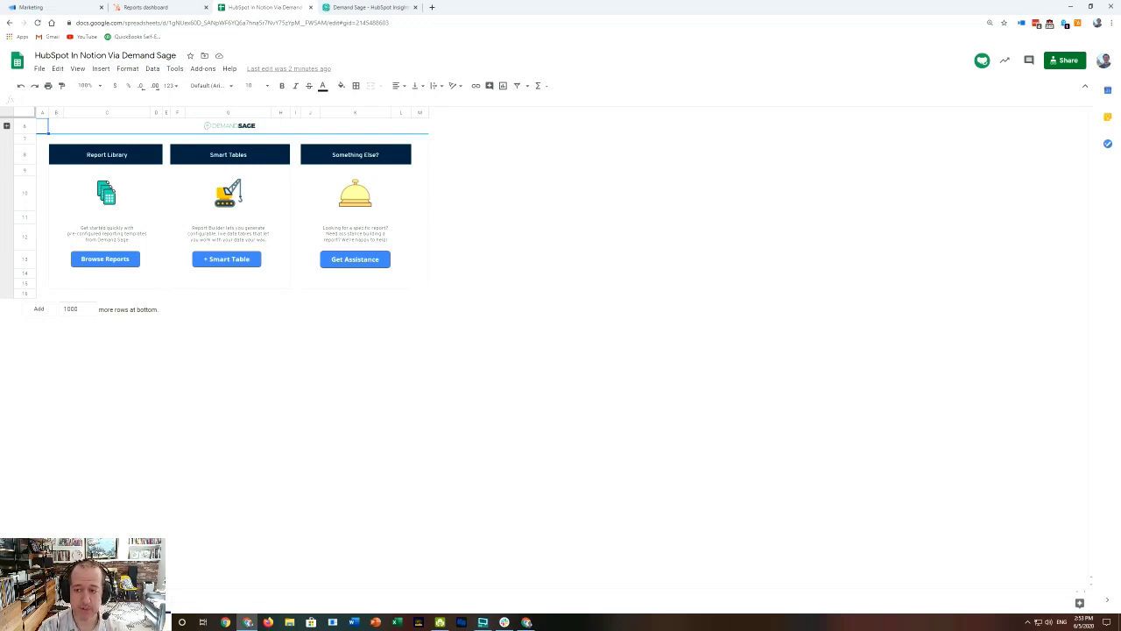
pyautogui.click(79, 609)
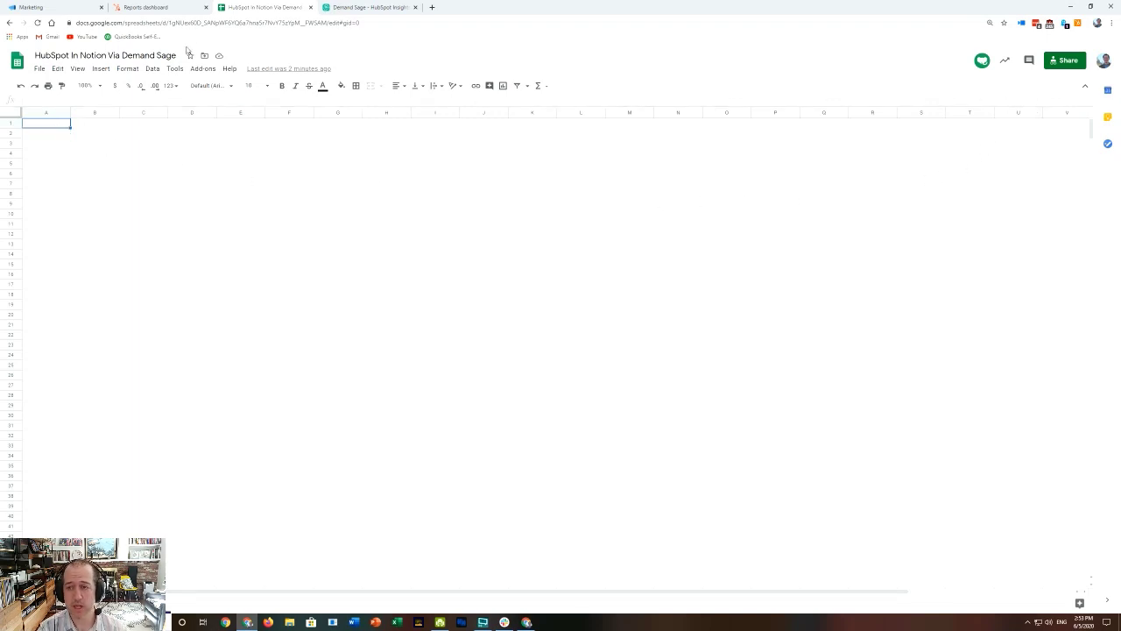
pyautogui.click(202, 69)
# Build a Smart Table counting Companies for Quarter to Date, grouped by first_install_date_company.
pyautogui.moveTo(230, 109)
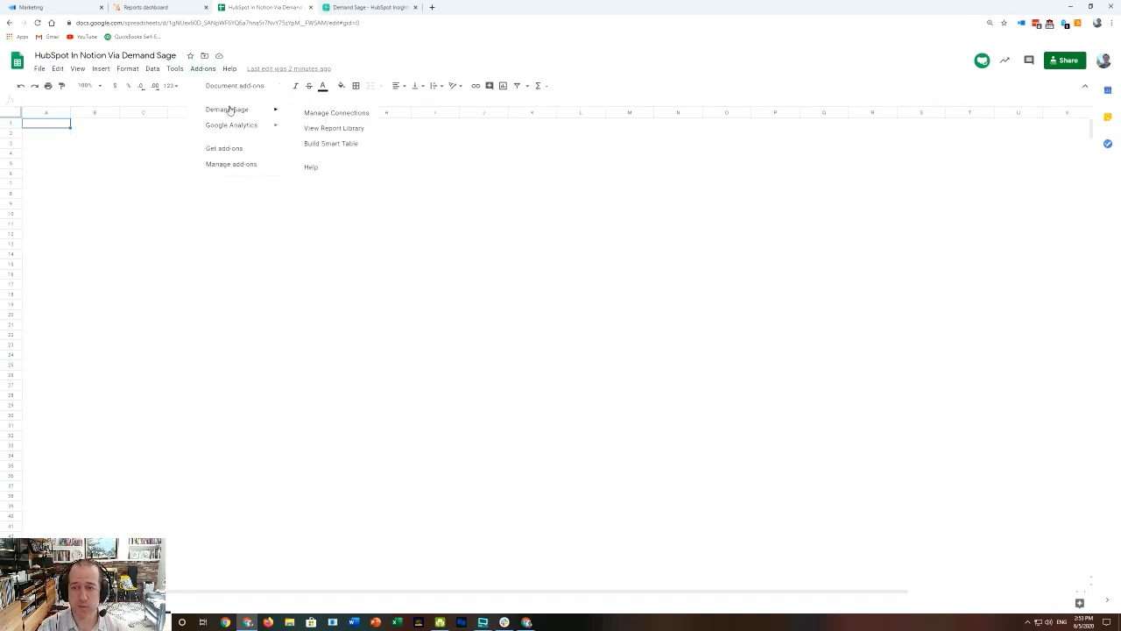
pyautogui.click(324, 142)
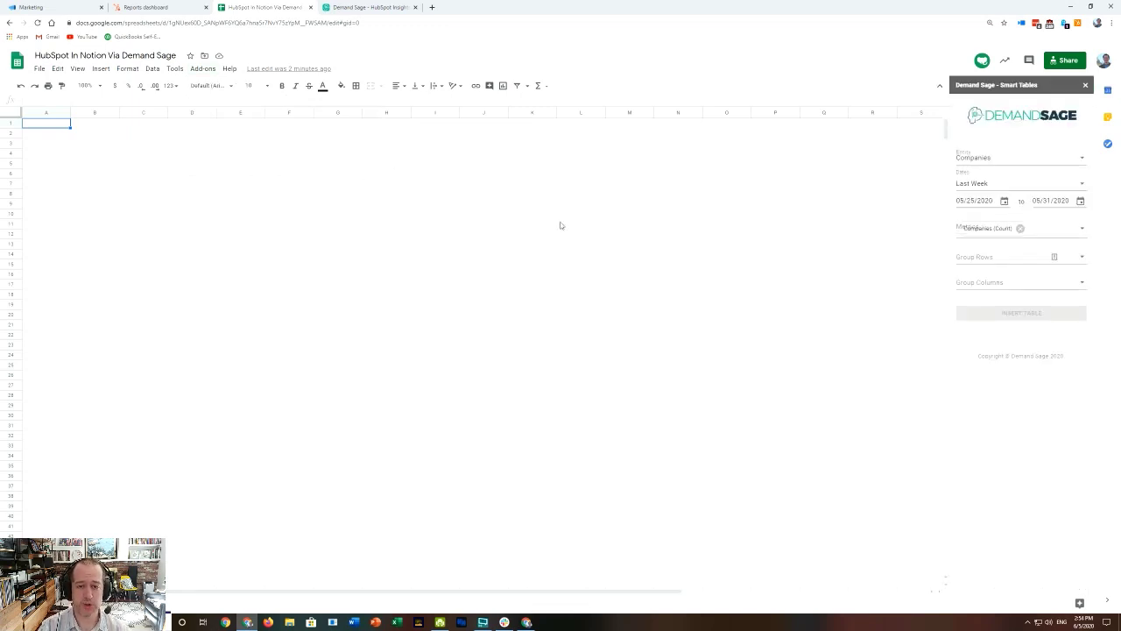
pyautogui.click(1040, 167)
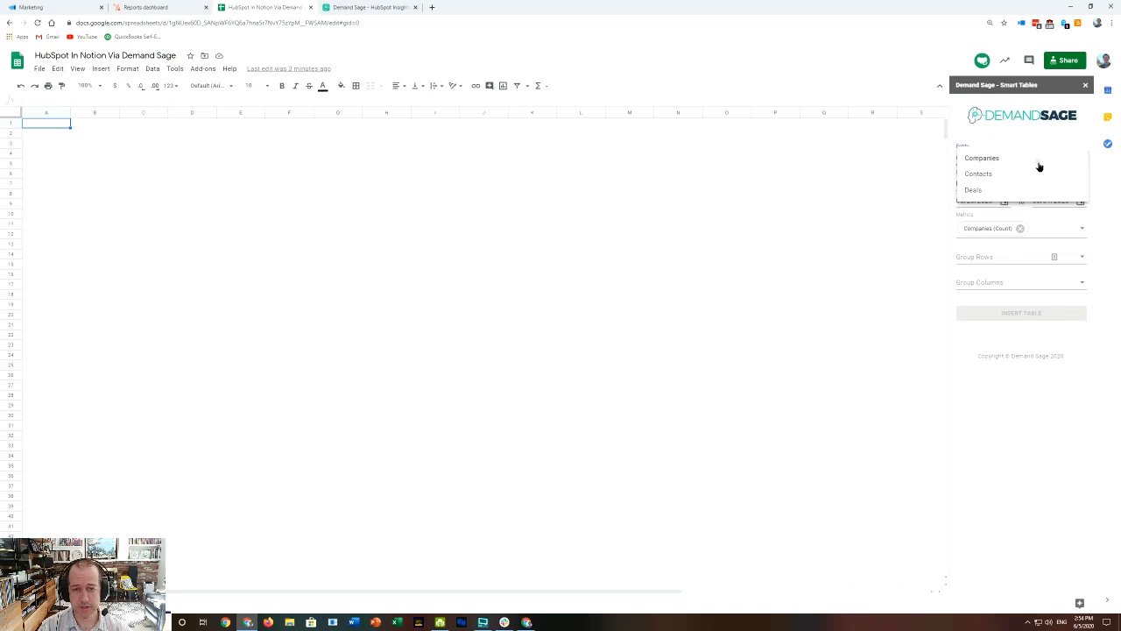
pyautogui.click(1040, 166)
pyautogui.click(1011, 185)
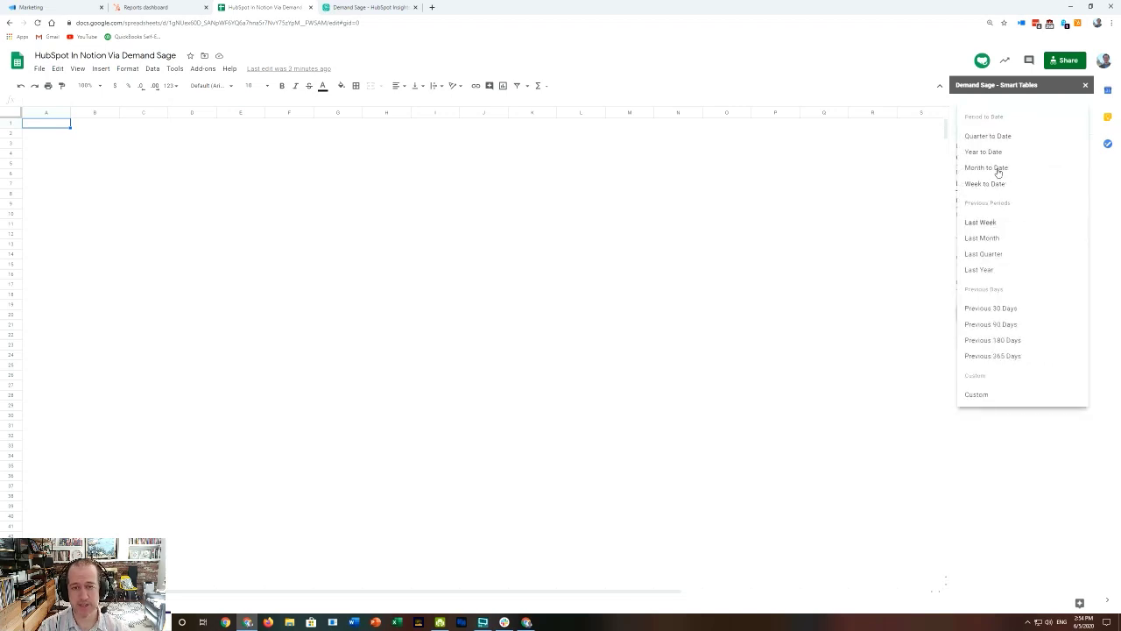
pyautogui.click(987, 137)
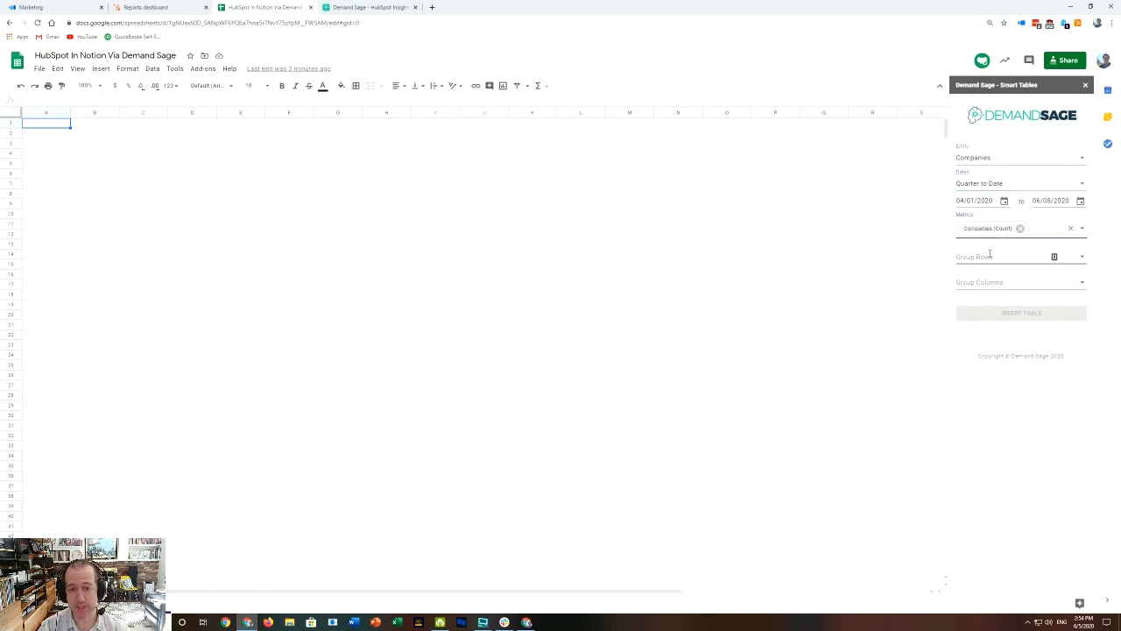
pyautogui.click(990, 256)
pyautogui.write('install')
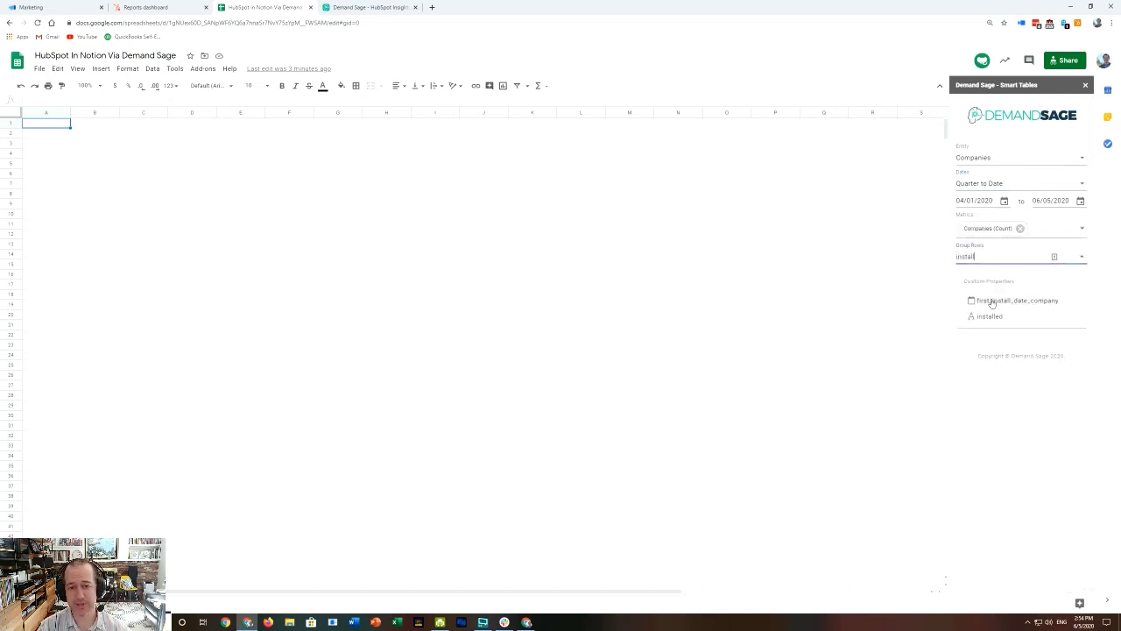
pyautogui.click(999, 301)
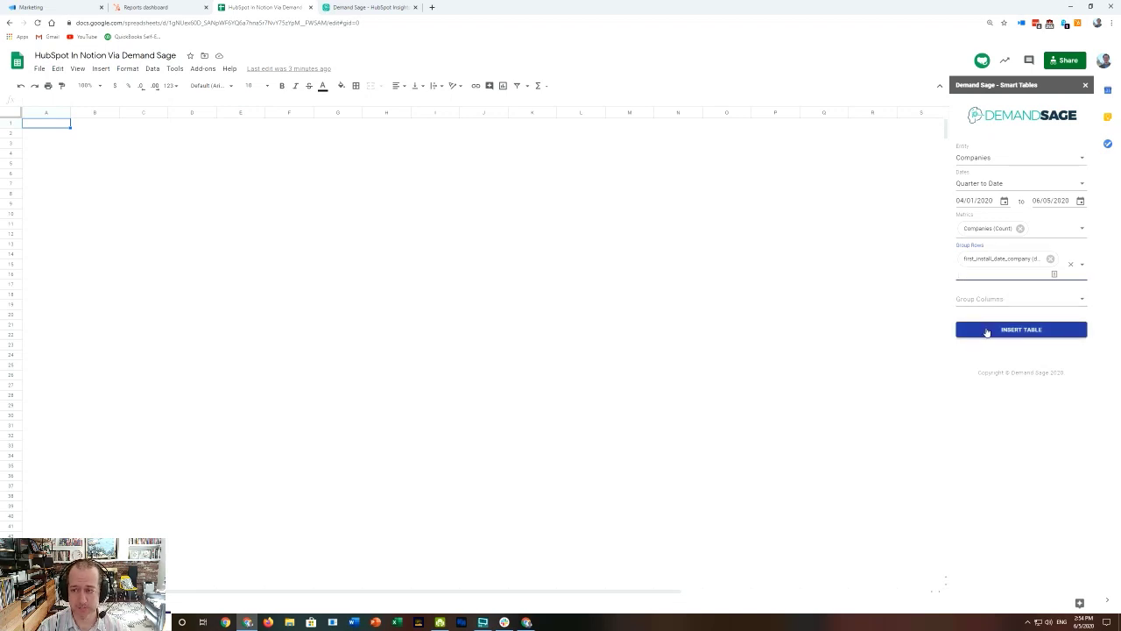
# Insert the Smart Table into the sheet and select columns A and B.
pyautogui.click(998, 333)
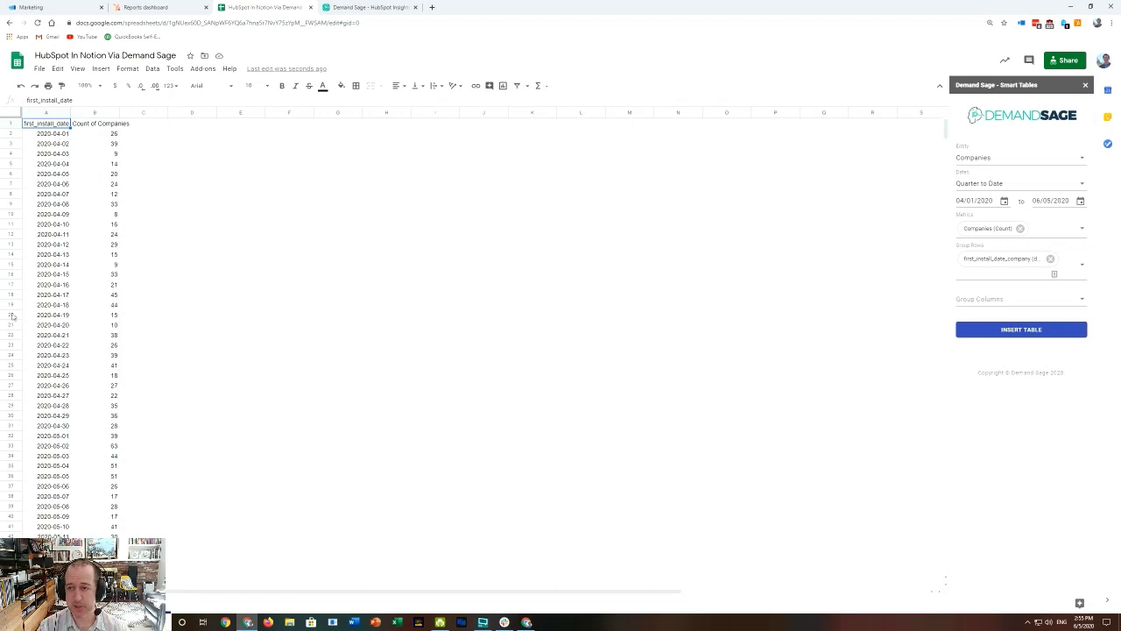
pyautogui.click(48, 114)
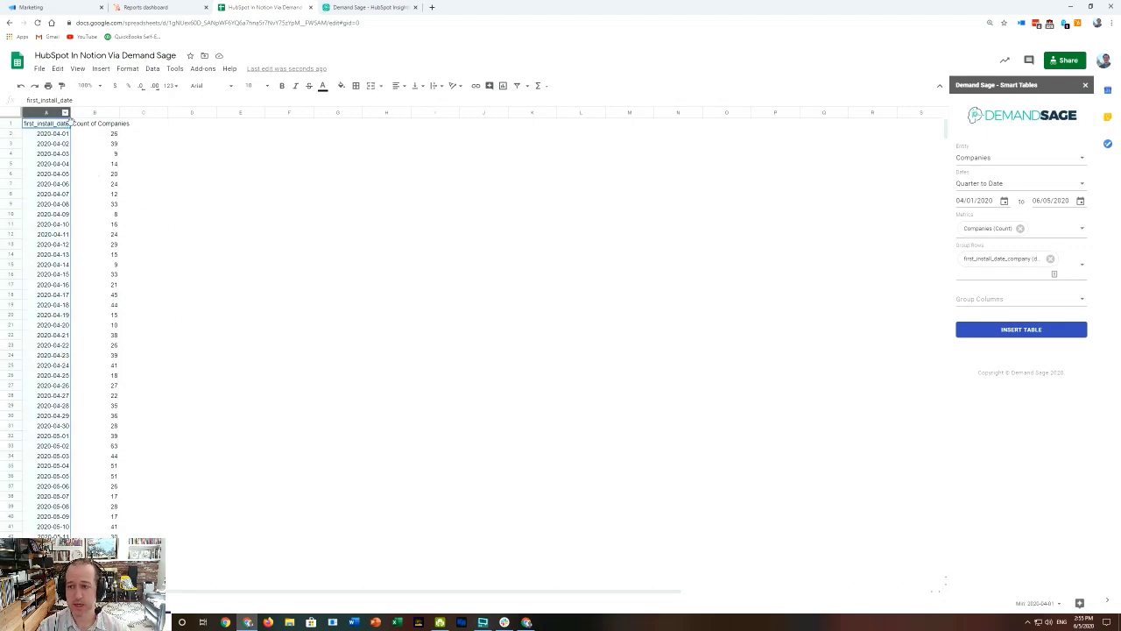
pyautogui.keyDown('shift'); pyautogui.click(92, 112); pyautogui.keyUp('shift')
# Insert a line chart of the two columns, placed and enlarged beside the data.
pyautogui.click(101, 69)
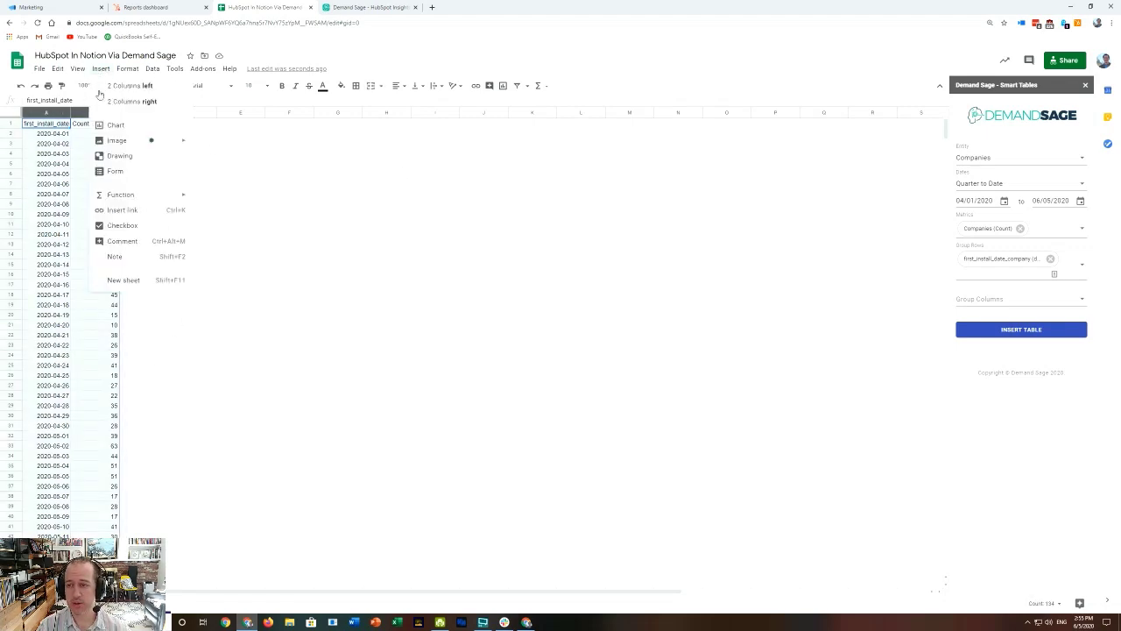
pyautogui.click(115, 125)
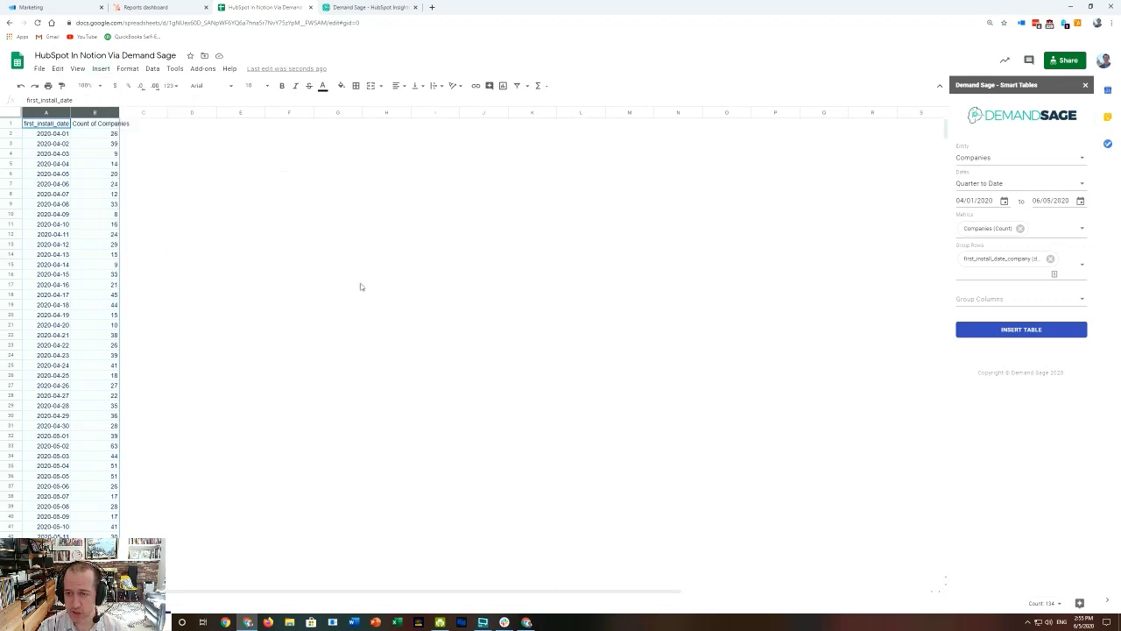
pyautogui.moveTo(282, 264); pyautogui.dragTo(184, 133)
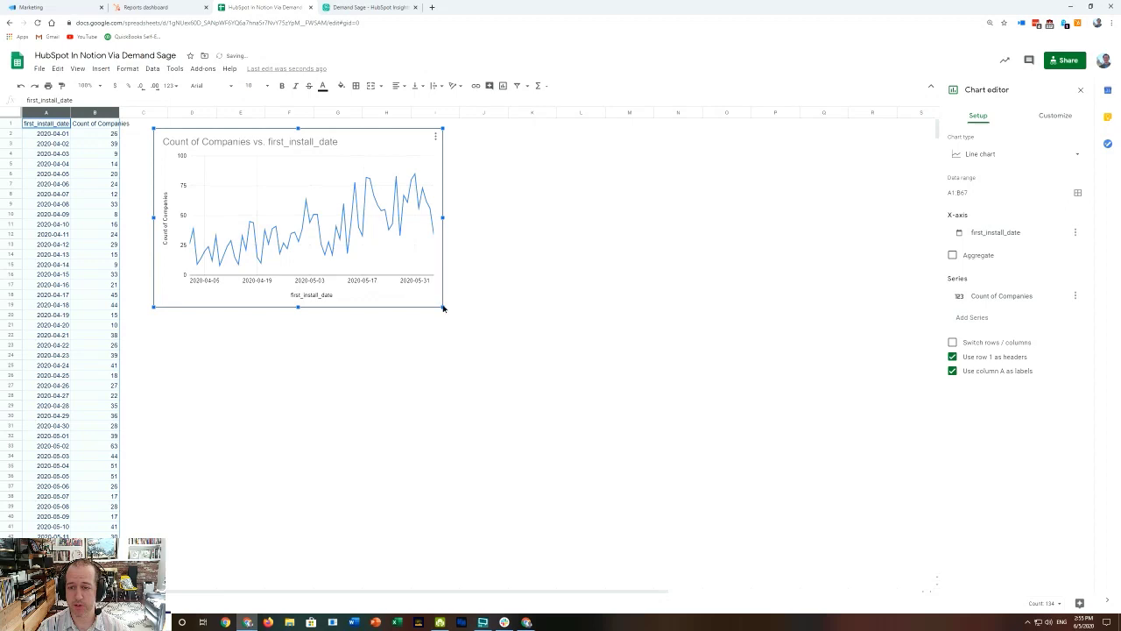
pyautogui.moveTo(444, 308); pyautogui.dragTo(573, 409)
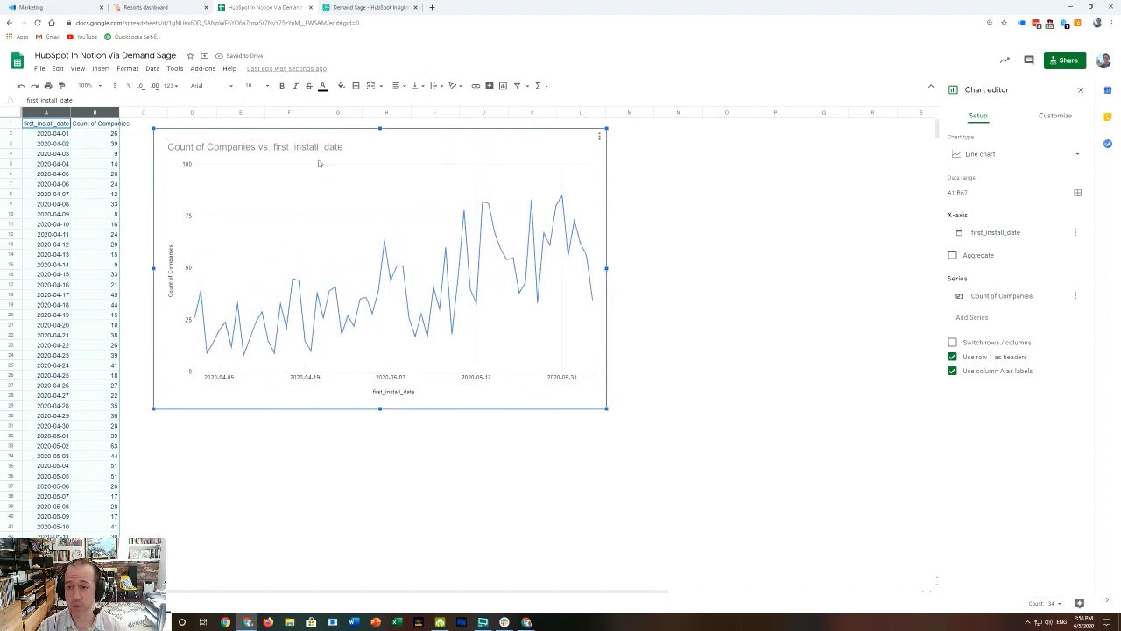
# Create a page titled 'Installs by Day - Company' under the Marketing Reports page.
pyautogui.click(37, 9)
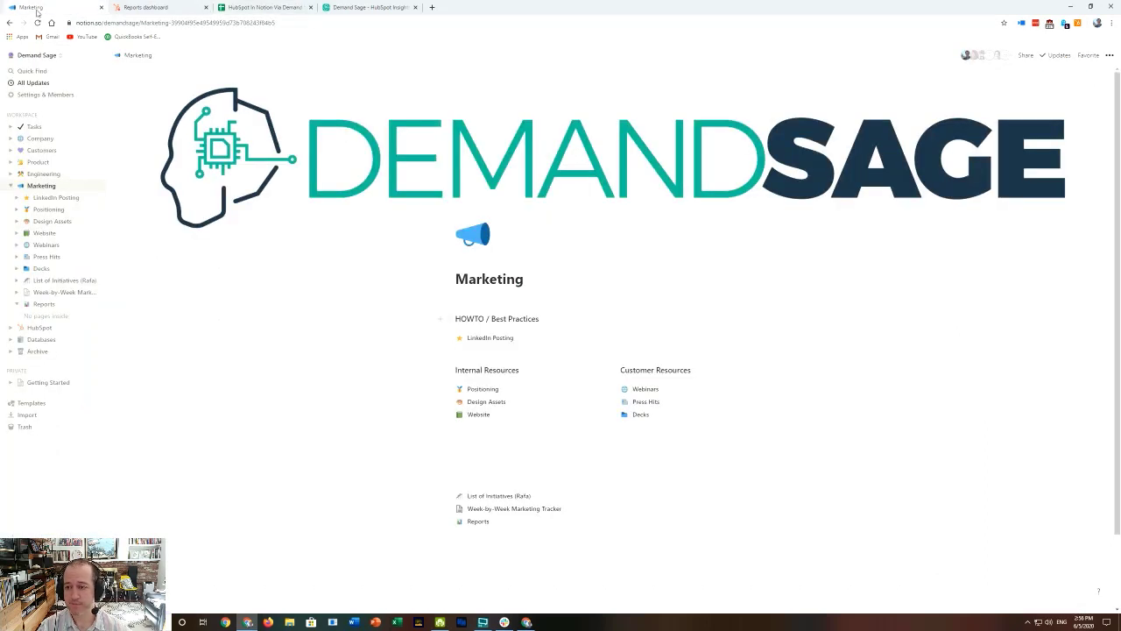
pyautogui.click(61, 305)
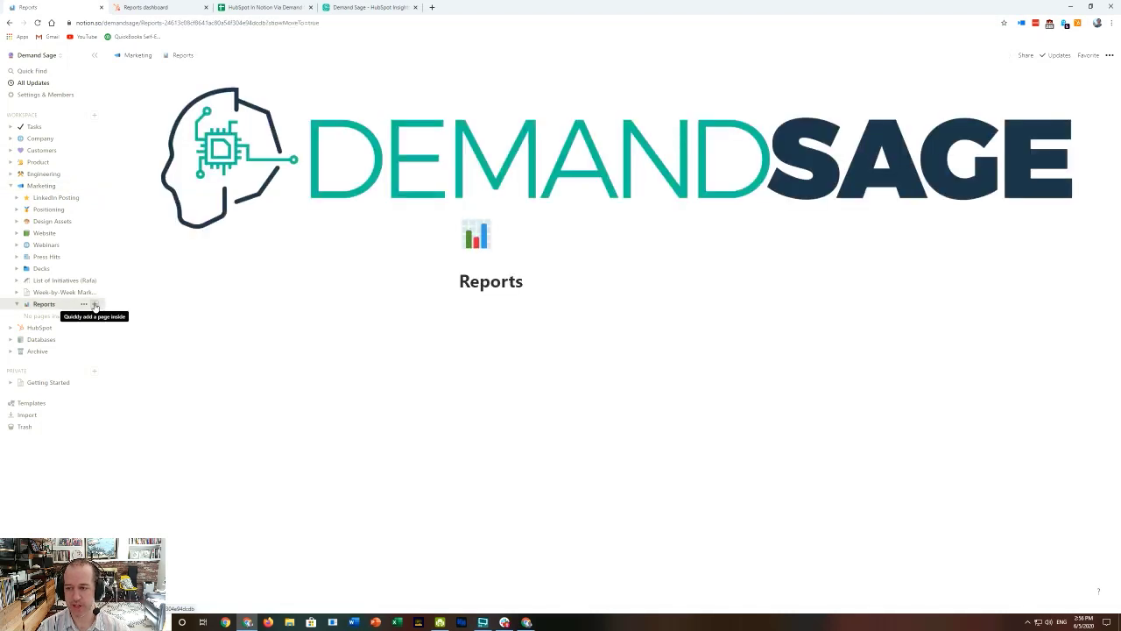
pyautogui.click(95, 304)
pyautogui.write('Insta')
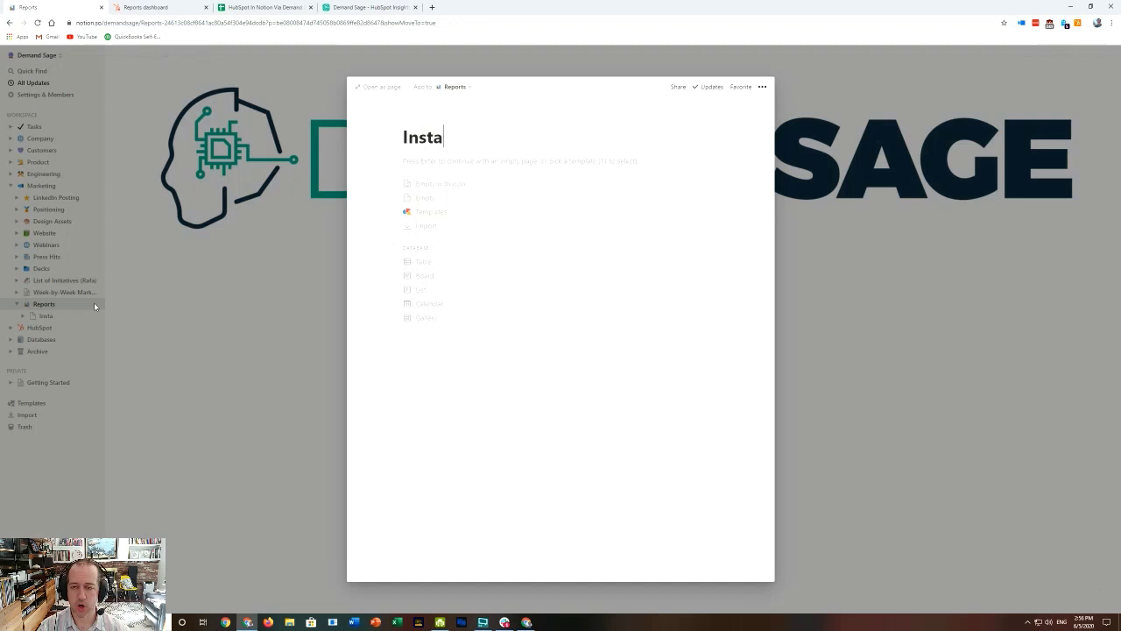
pyautogui.write('lls by Day - Company')
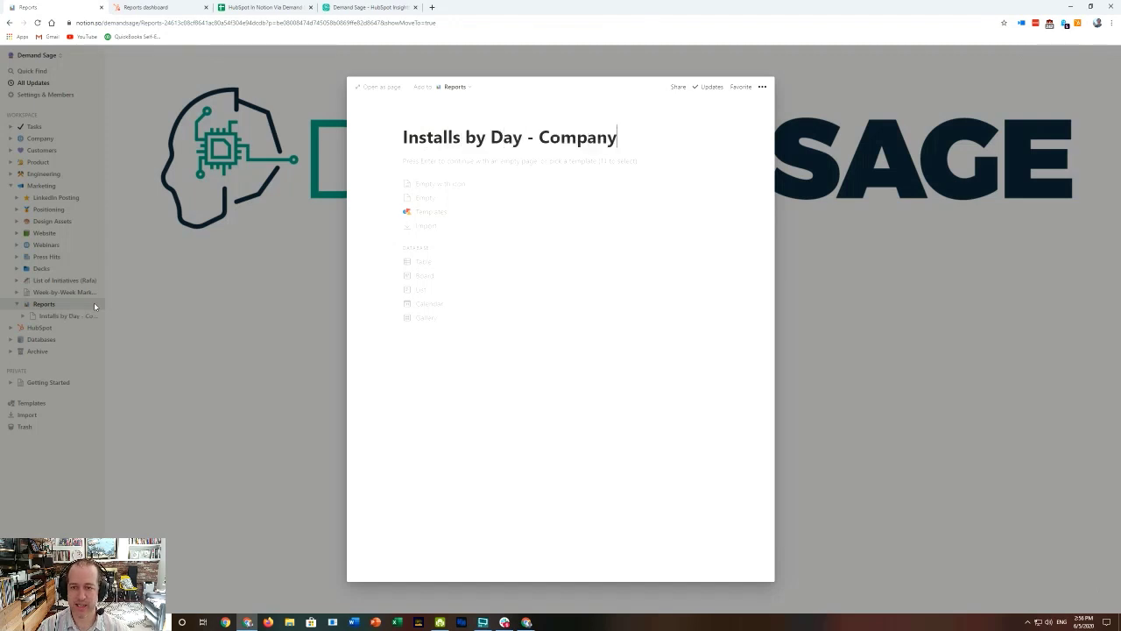
pyautogui.press('Return')
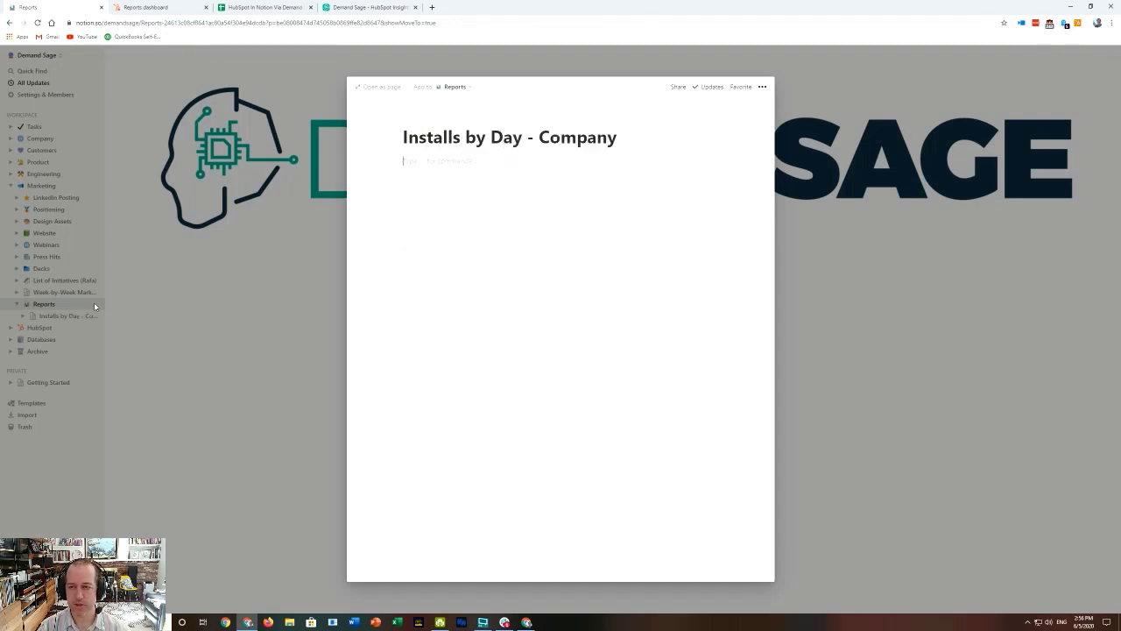
# Embed the 'HubSpot In Notion Via Demand Sage' sheet from Google Drive, then open it in its own tab.
pyautogui.write('/drive')
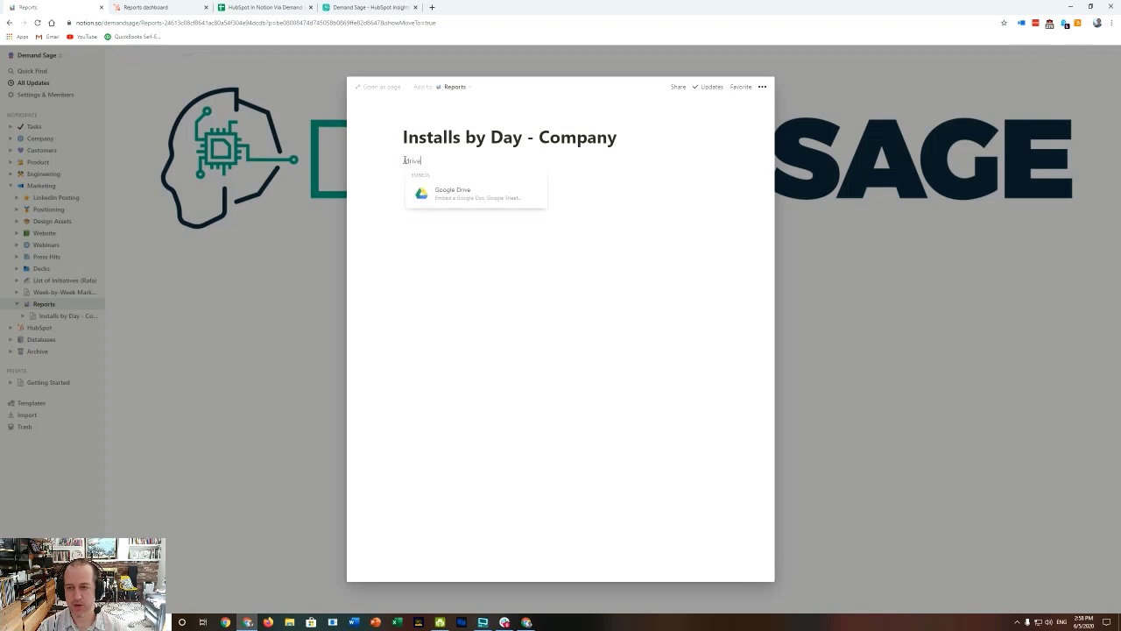
pyautogui.click(450, 192)
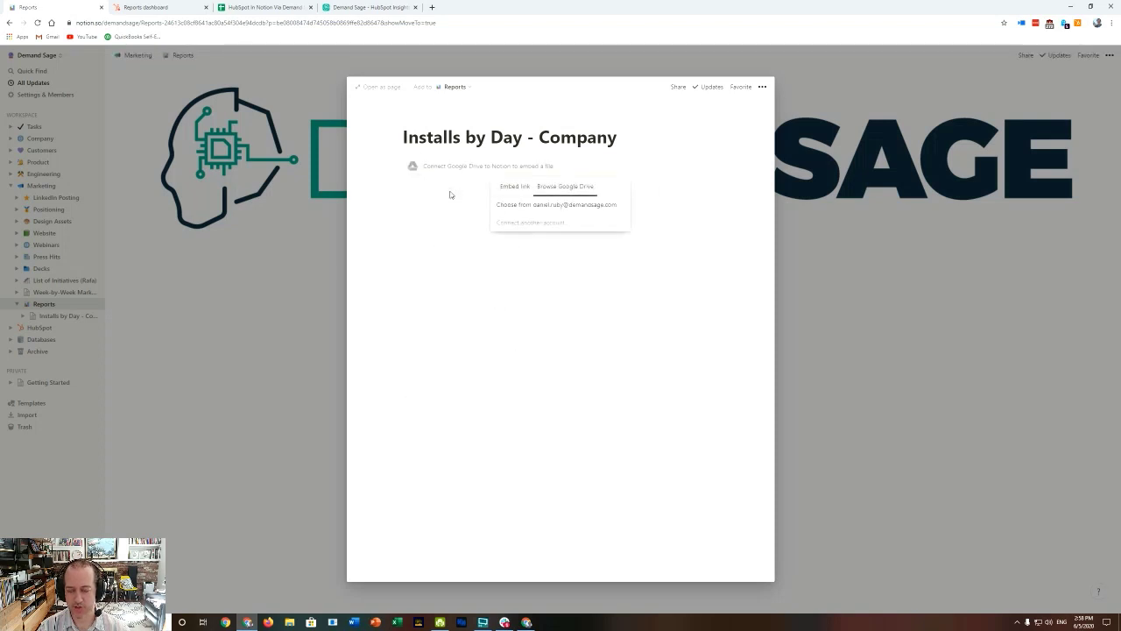
pyautogui.click(552, 204)
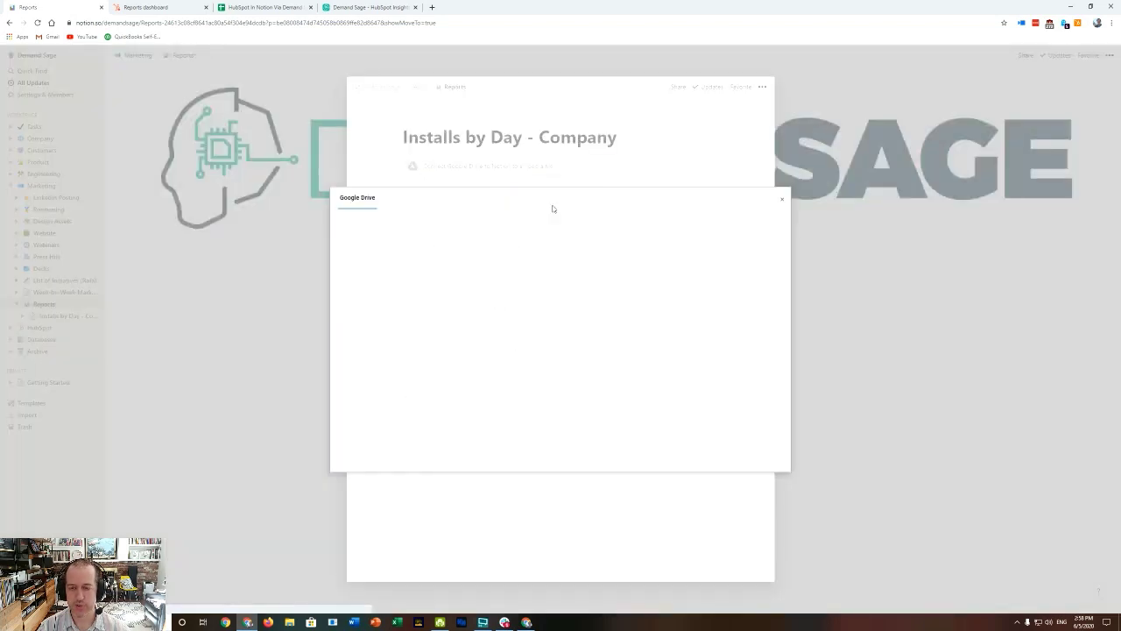
pyautogui.click(365, 293)
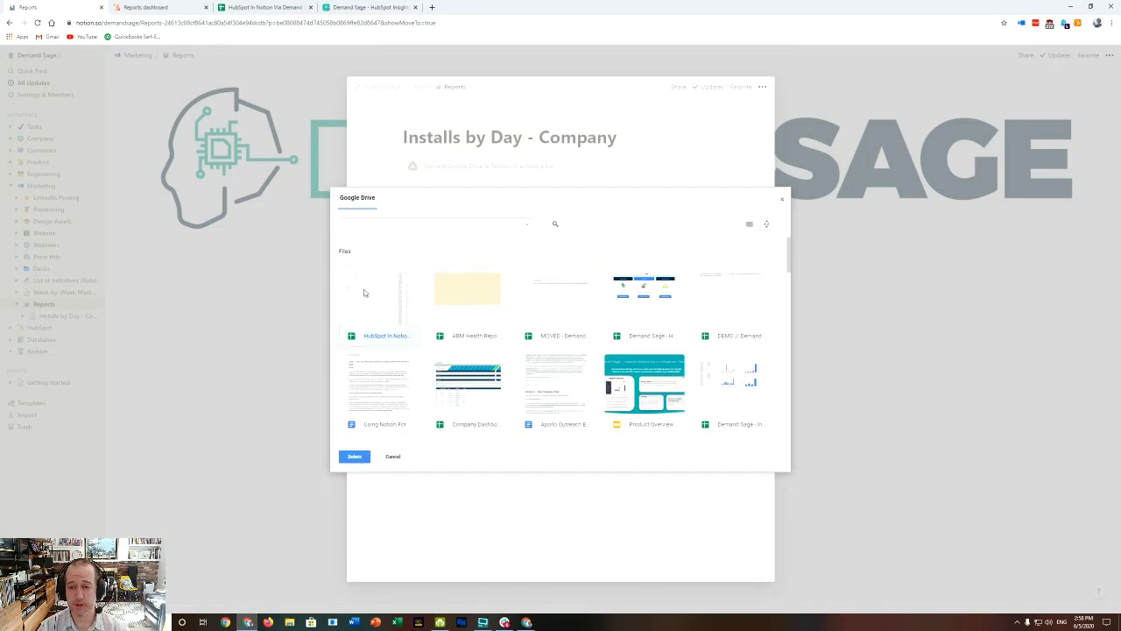
pyautogui.click(355, 456)
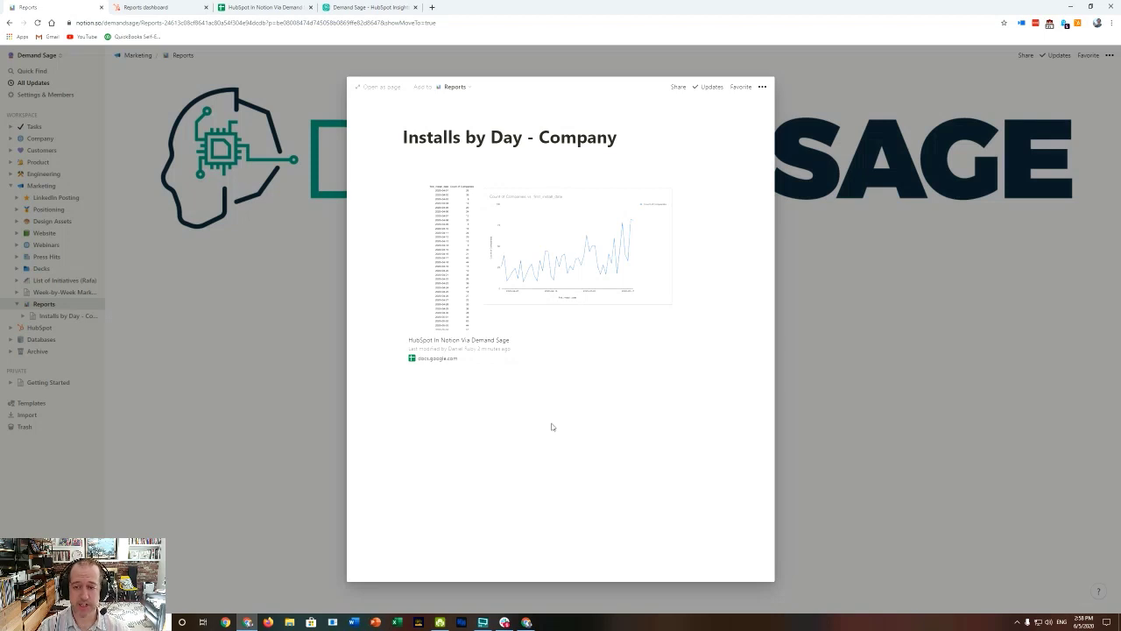
pyautogui.click(557, 249)
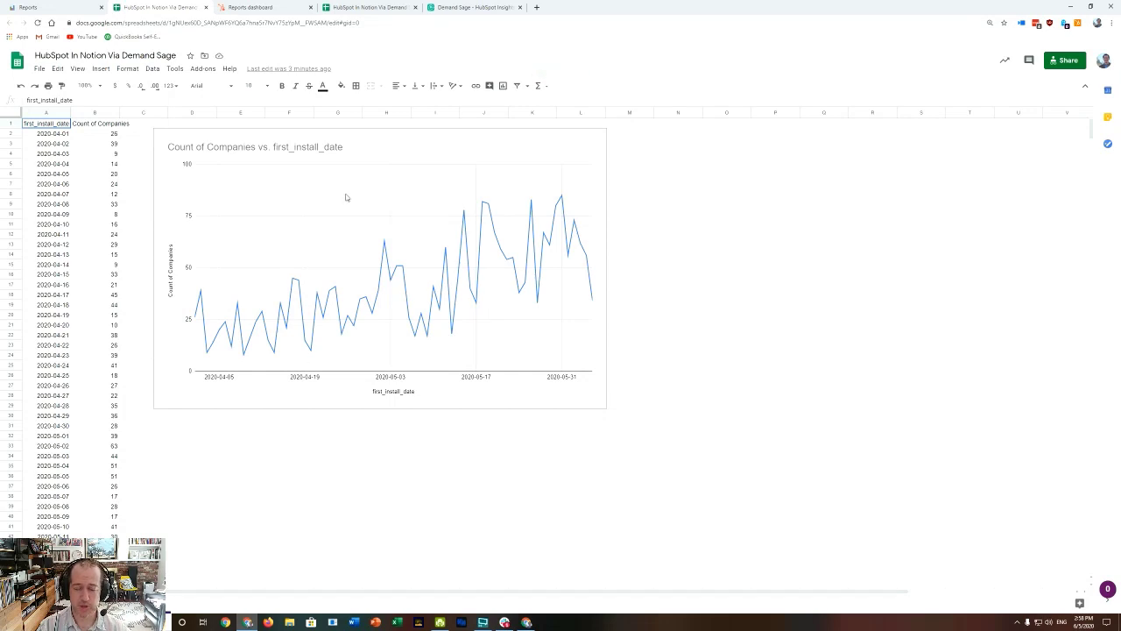
# Copy the sheet's shareable link and return to the Notion page.
pyautogui.click(1064, 60)
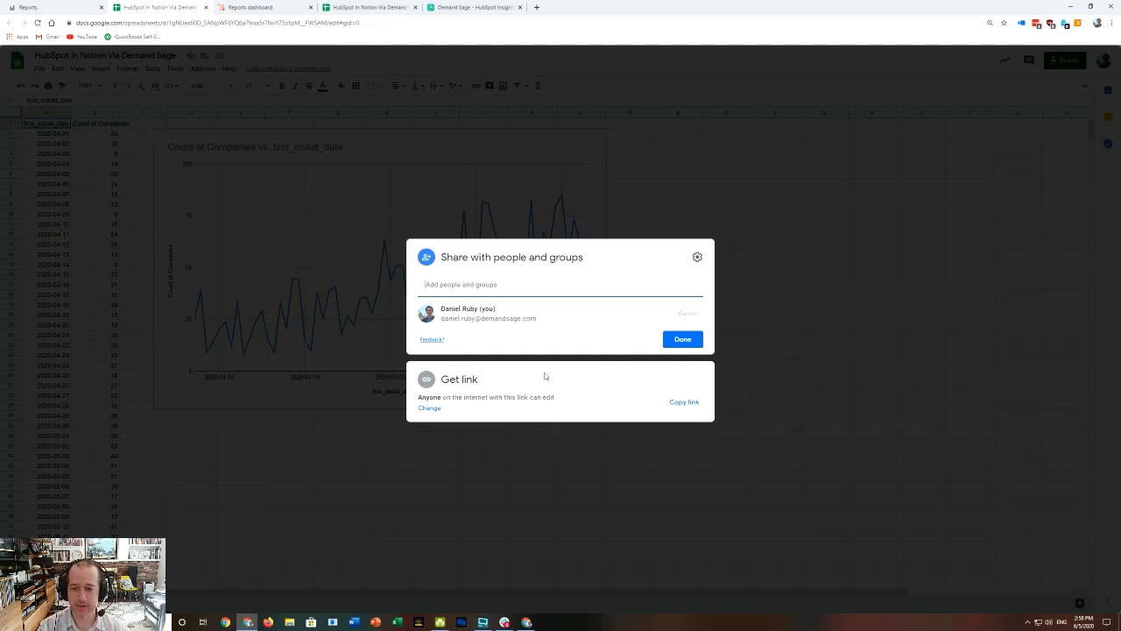
pyautogui.click(683, 403)
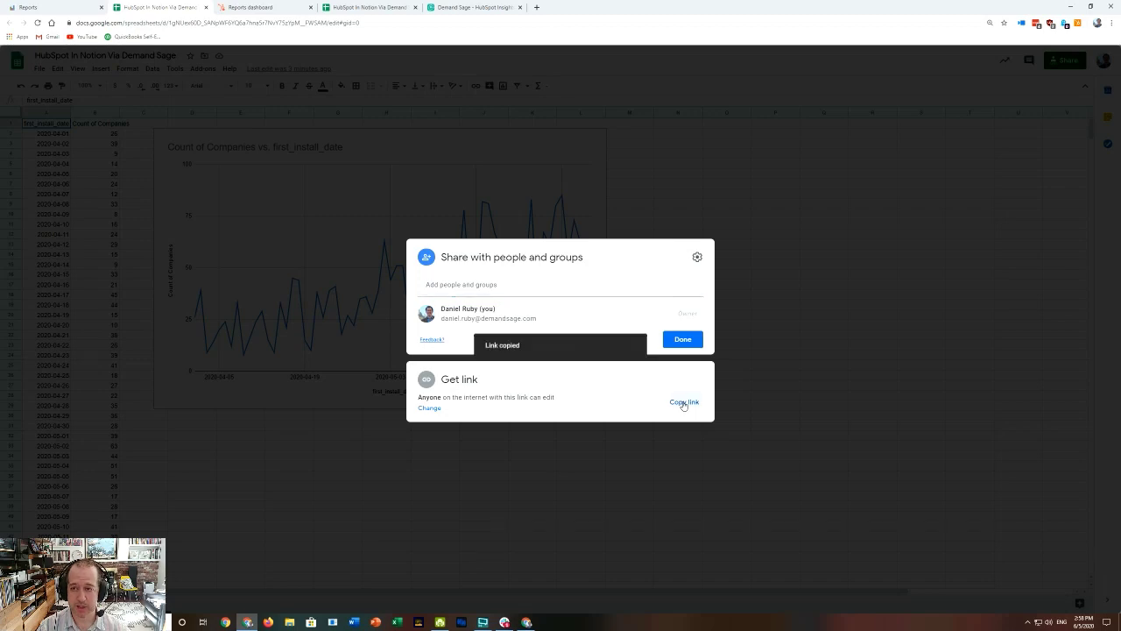
pyautogui.click(86, 5)
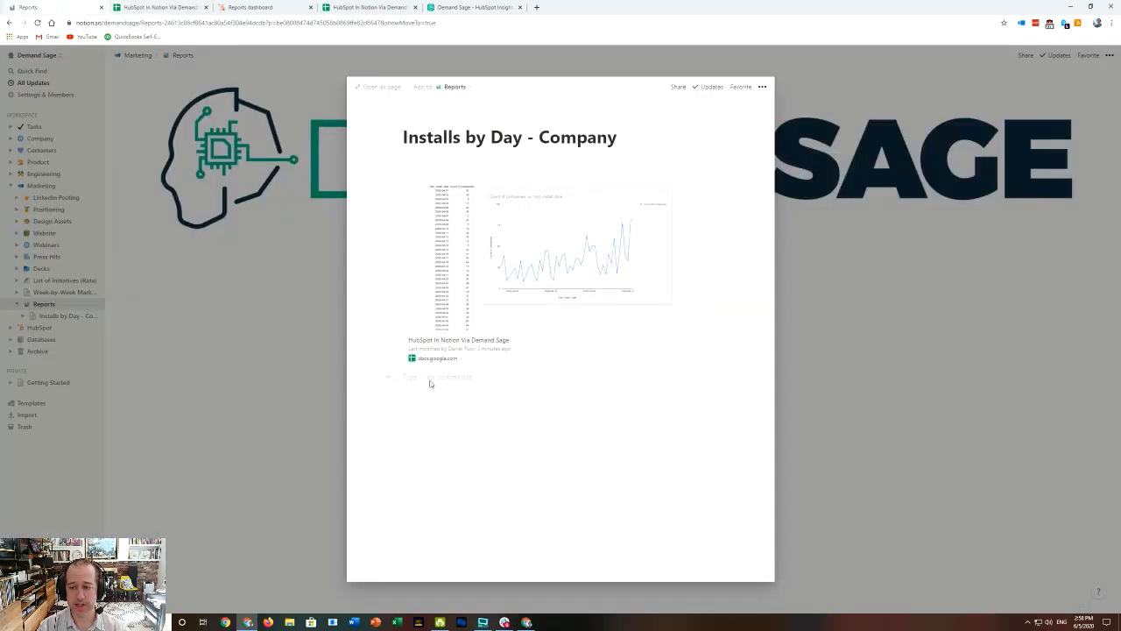
# Add an /embed block using the pasted sheet link to show the live sheet.
pyautogui.write('/embed')
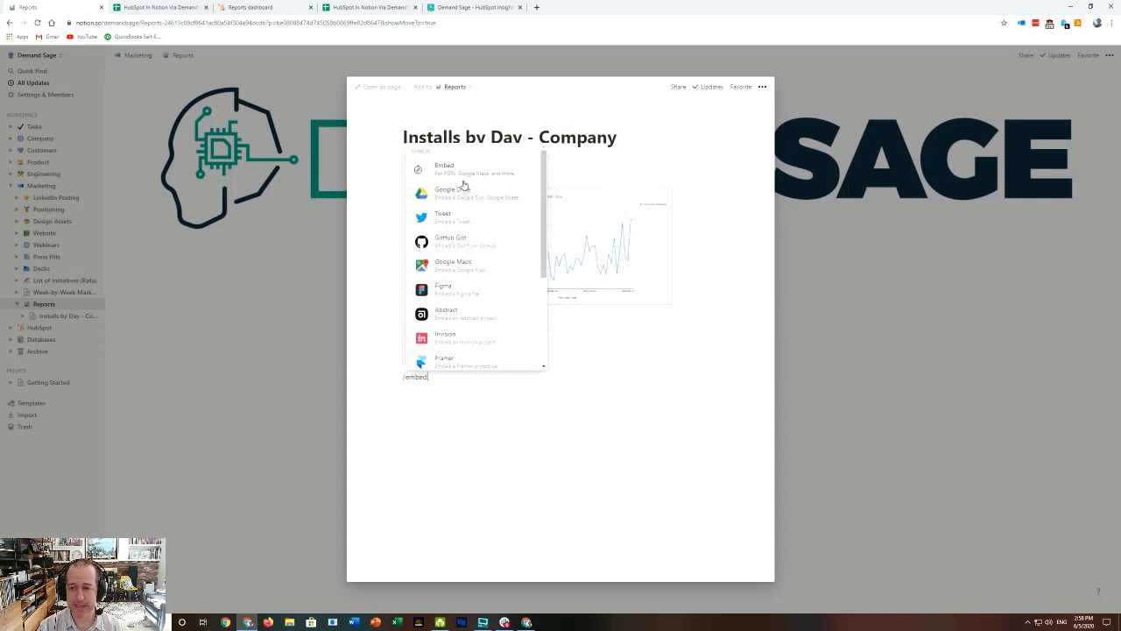
pyautogui.click(455, 172)
pyautogui.hotkey('ctrl', 'v')
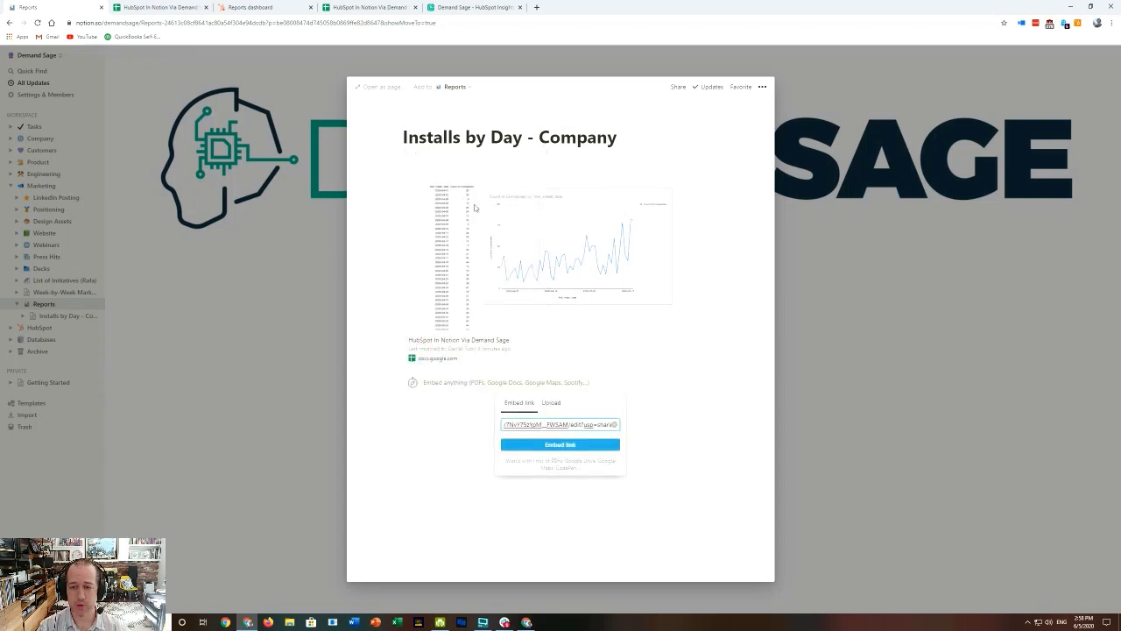
pyautogui.click(565, 448)
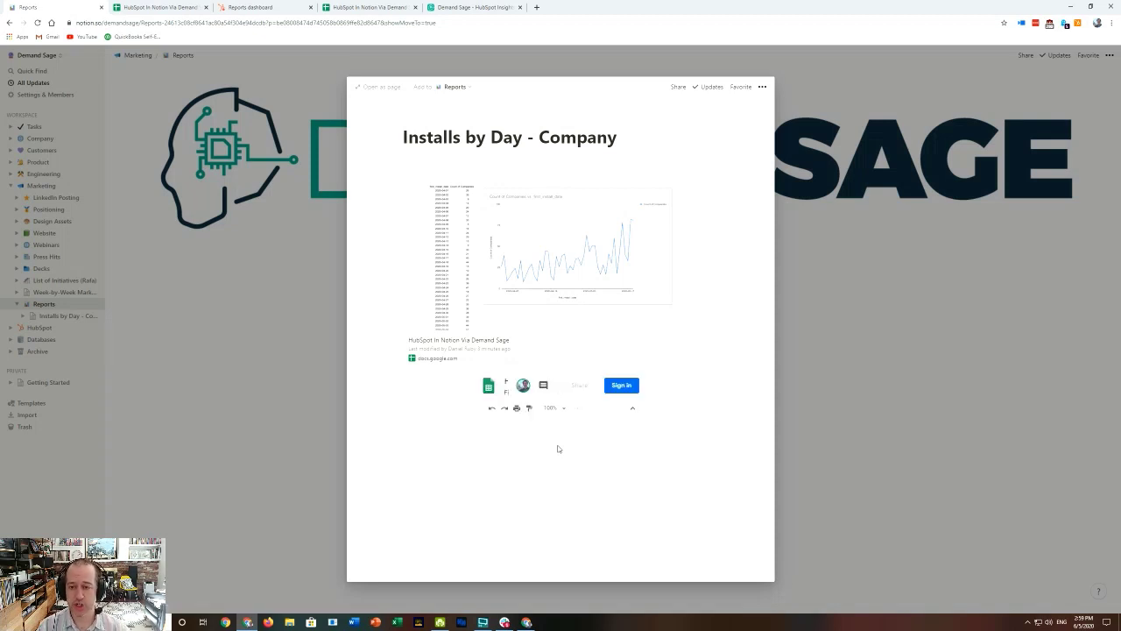
# Open the page full width, enlarge the sheet embed to show the whole chart, then return to Google Sheets.
pyautogui.click(377, 85)
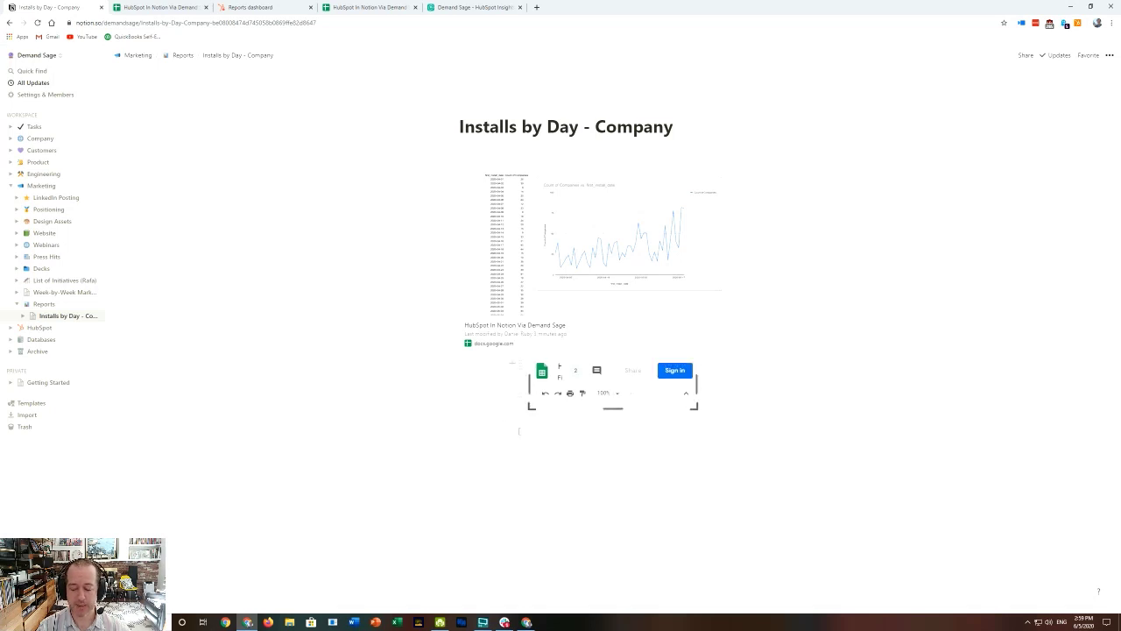
pyautogui.scroll(-2, 873, 549)
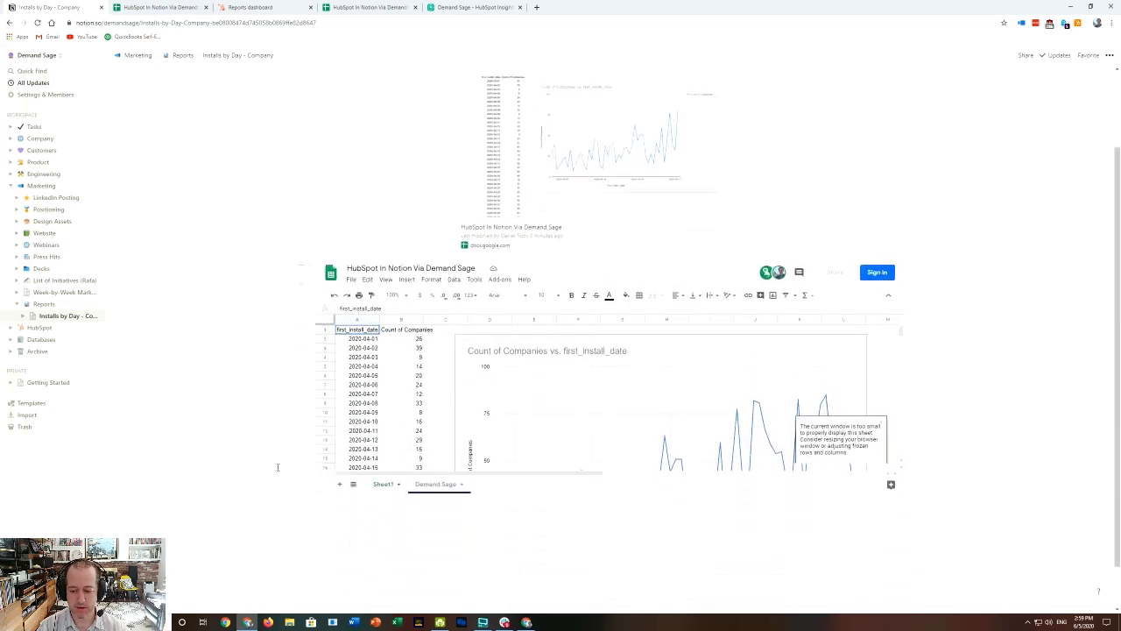
pyautogui.moveTo(900, 440); pyautogui.dragTo(930, 553)
pyautogui.scroll(-2, 666, 468)
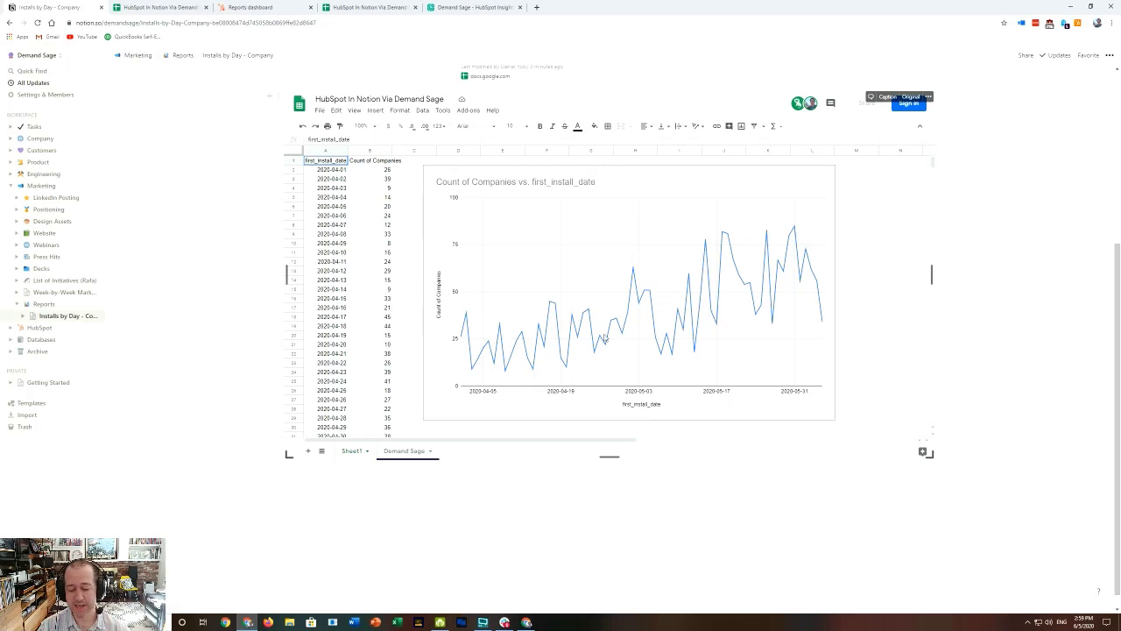
pyautogui.click(368, 7)
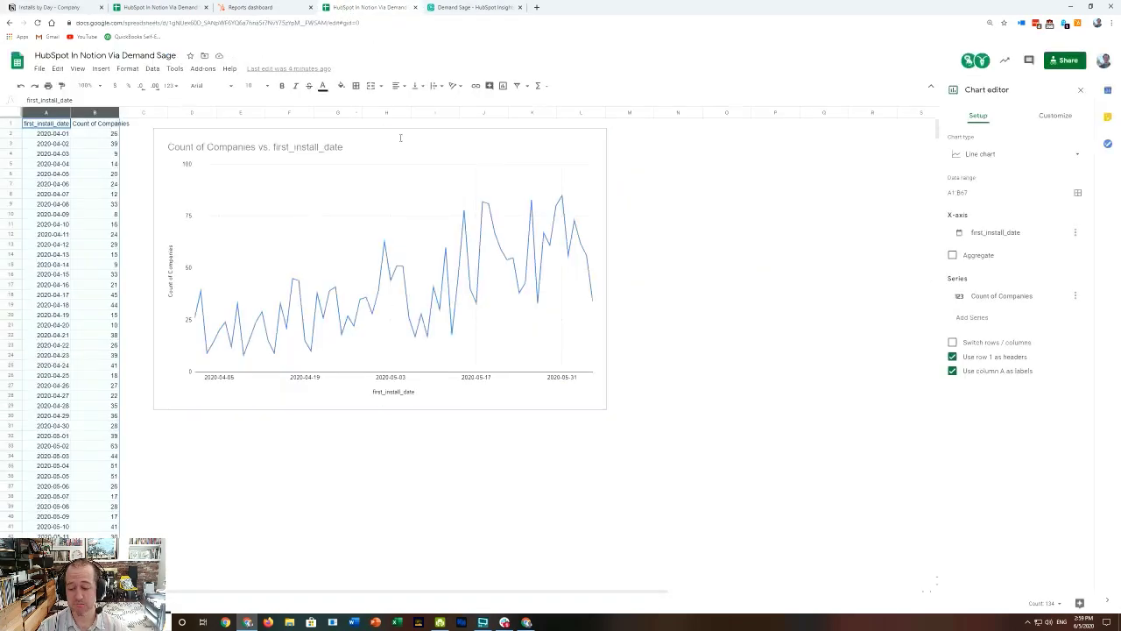